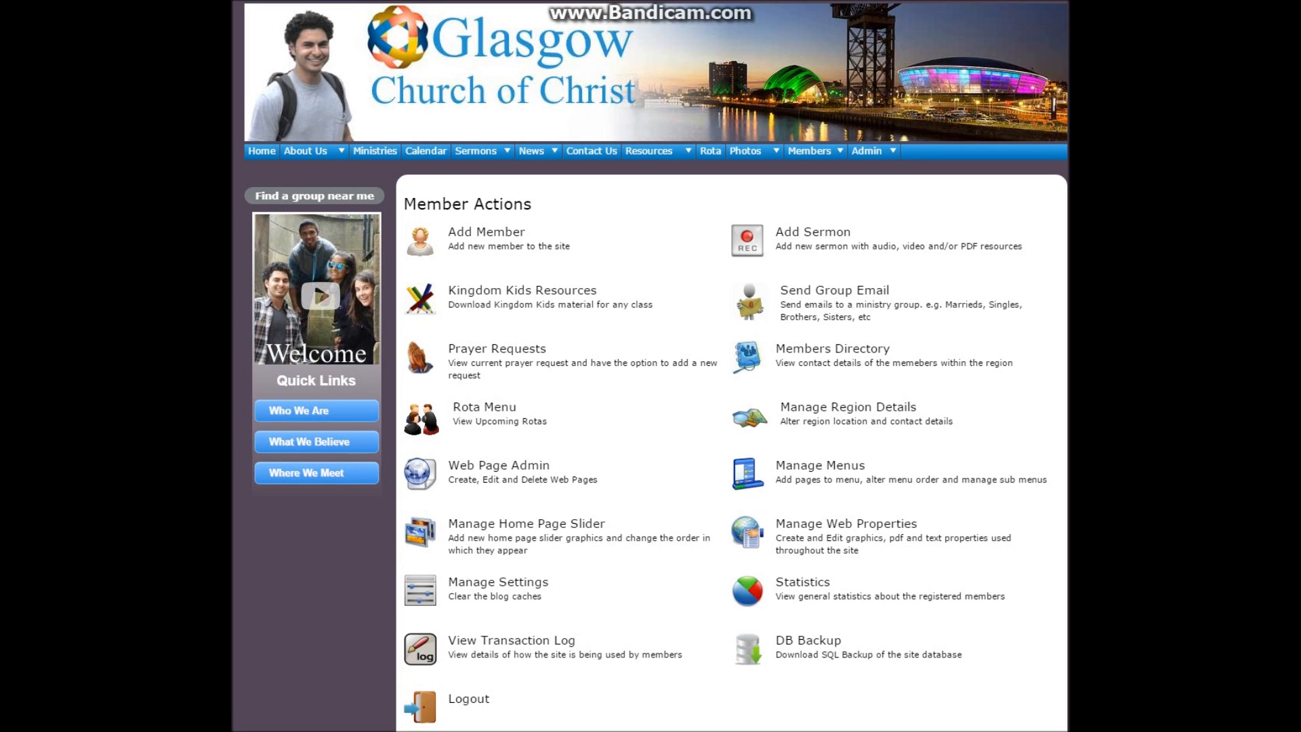
View the Service rota from the Rota Menu, and return to the menu
click(421, 422)
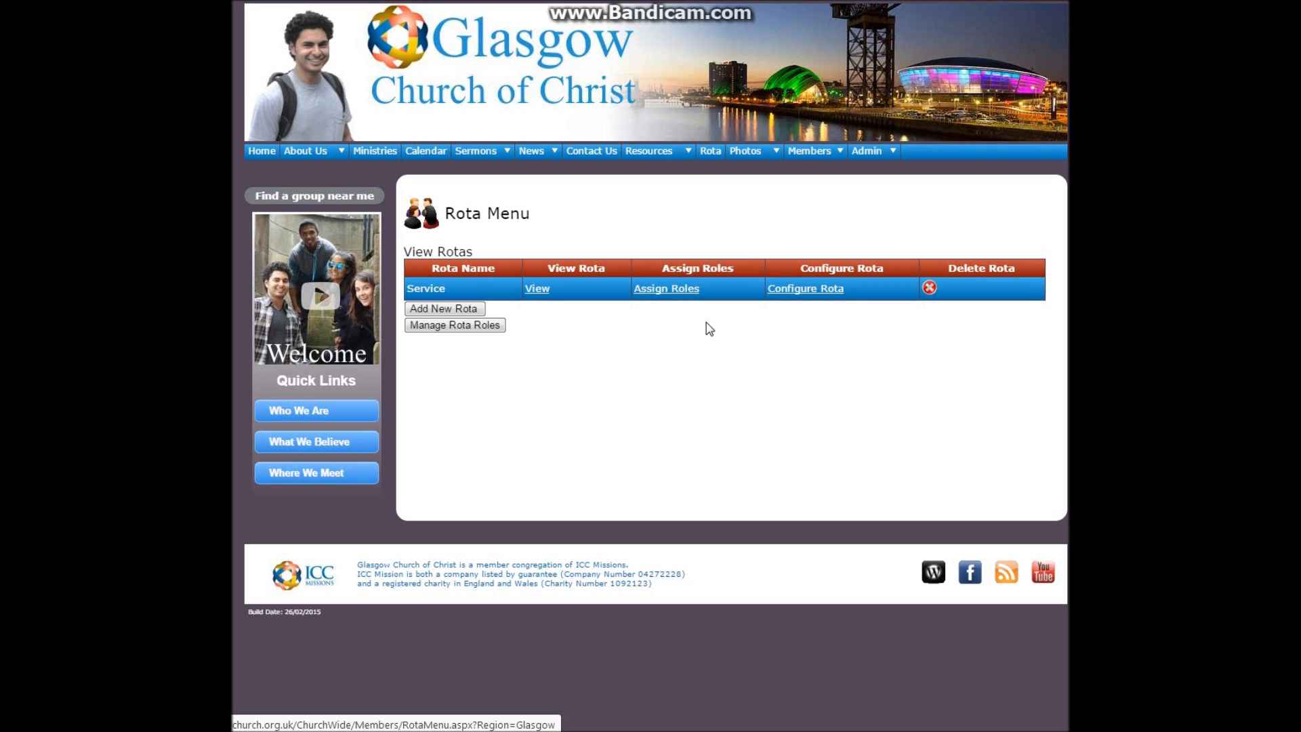
click(542, 288)
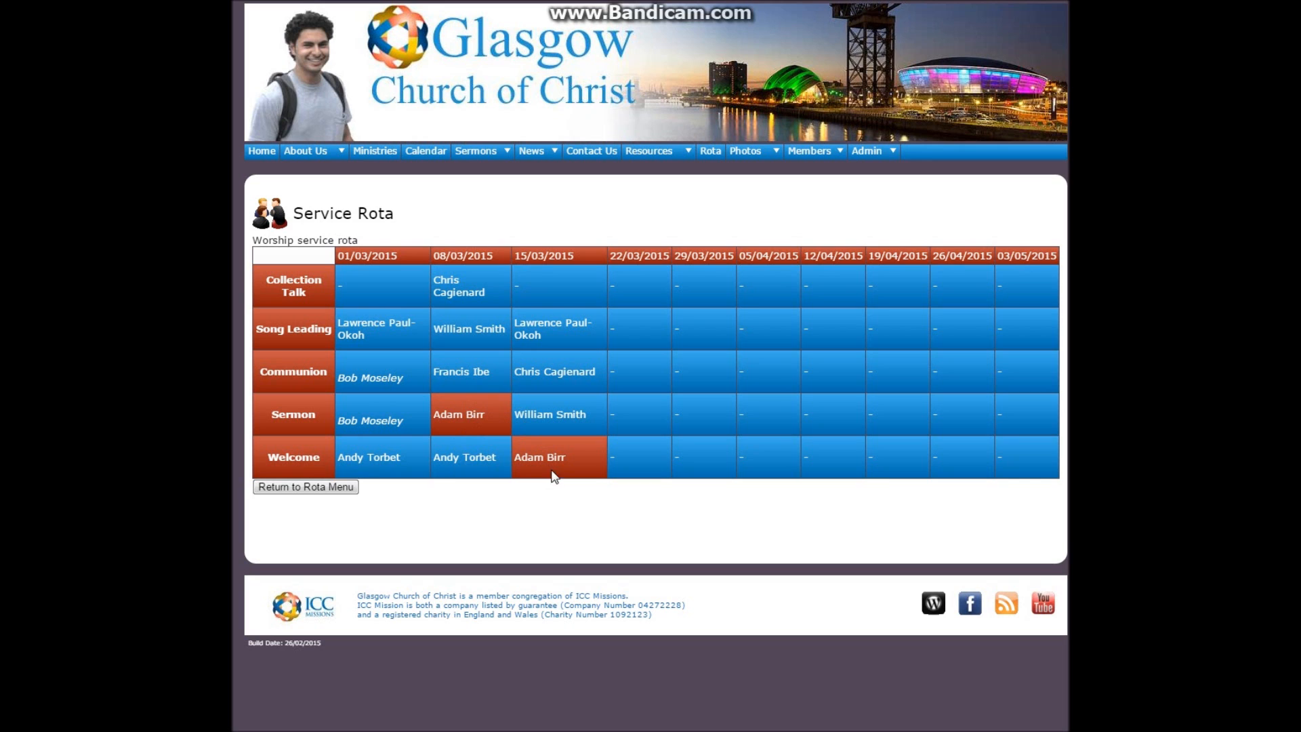
click(339, 489)
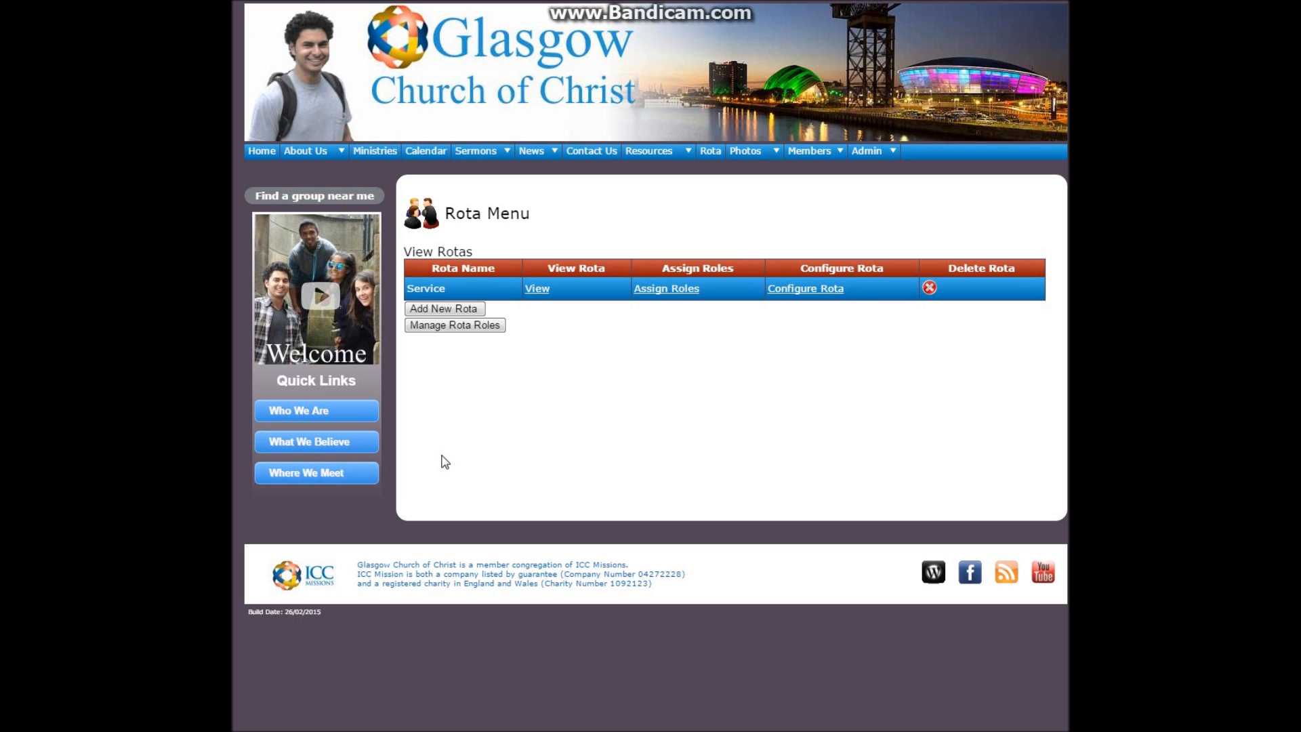
In the rota role administration, fill in a new role with the name "Youngest Group" and short name "Youngest"
click(476, 327)
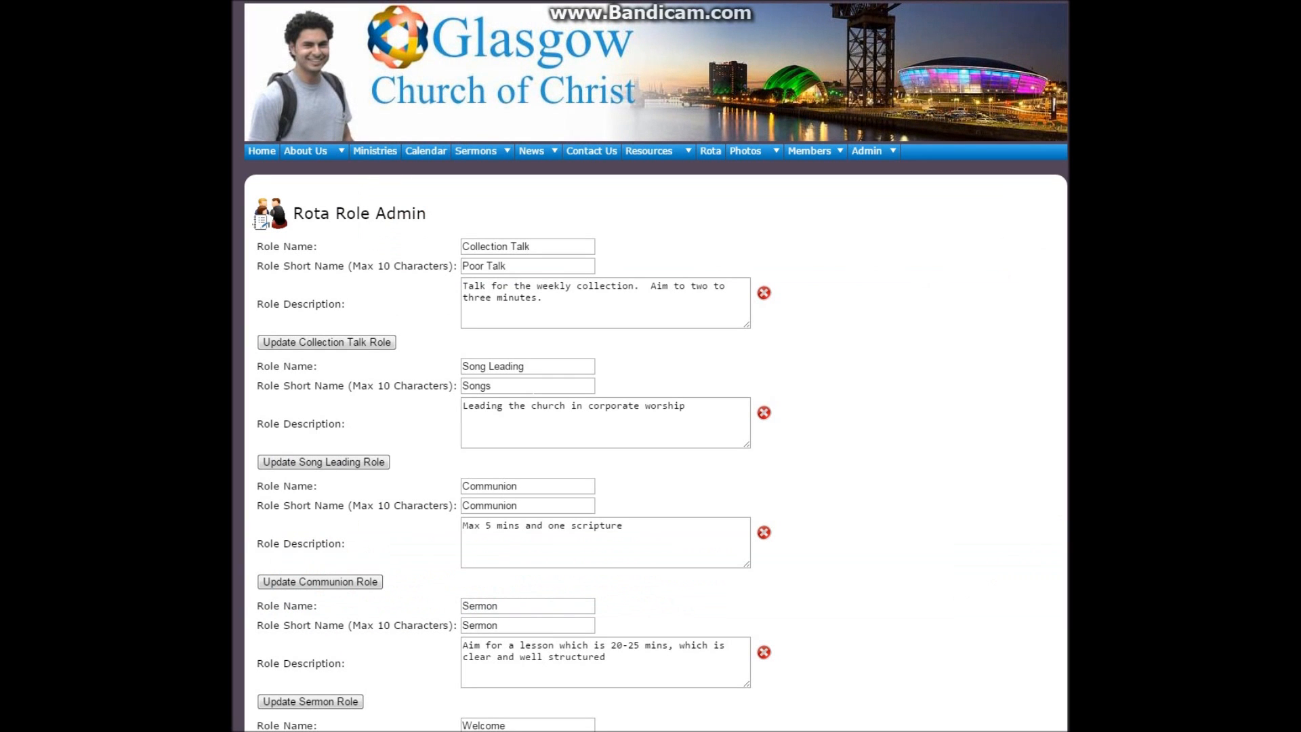
scroll(439, 440, down, 5)
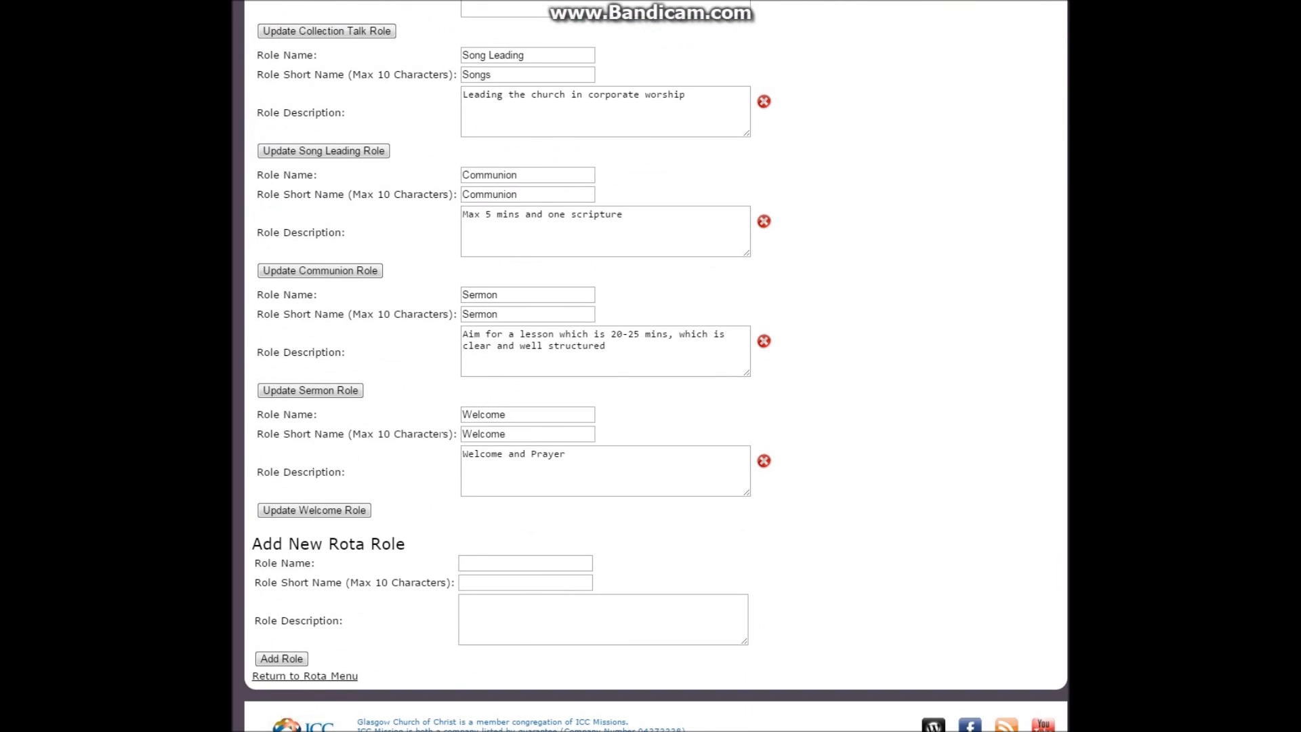
scroll(439, 447, up, 2)
scroll(438, 450, down, 3)
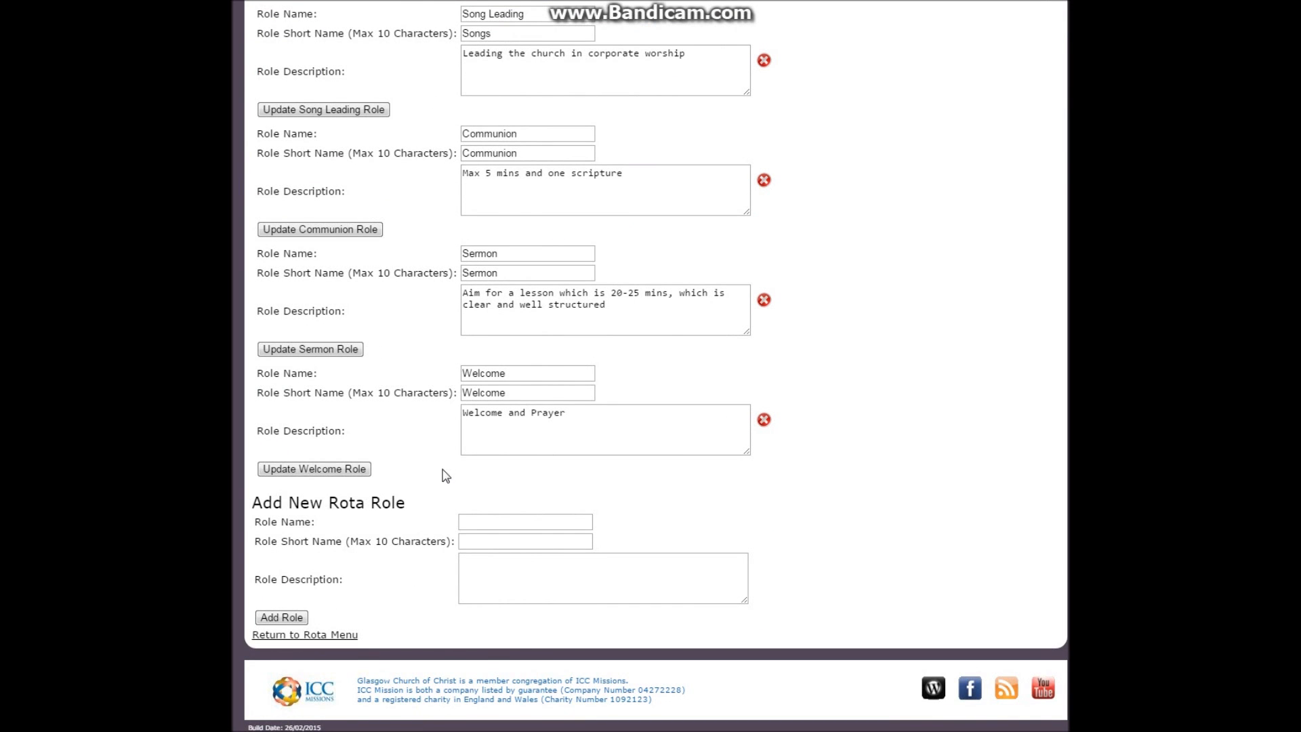
click(485, 522)
text(Youngest Group)
key(Tab)
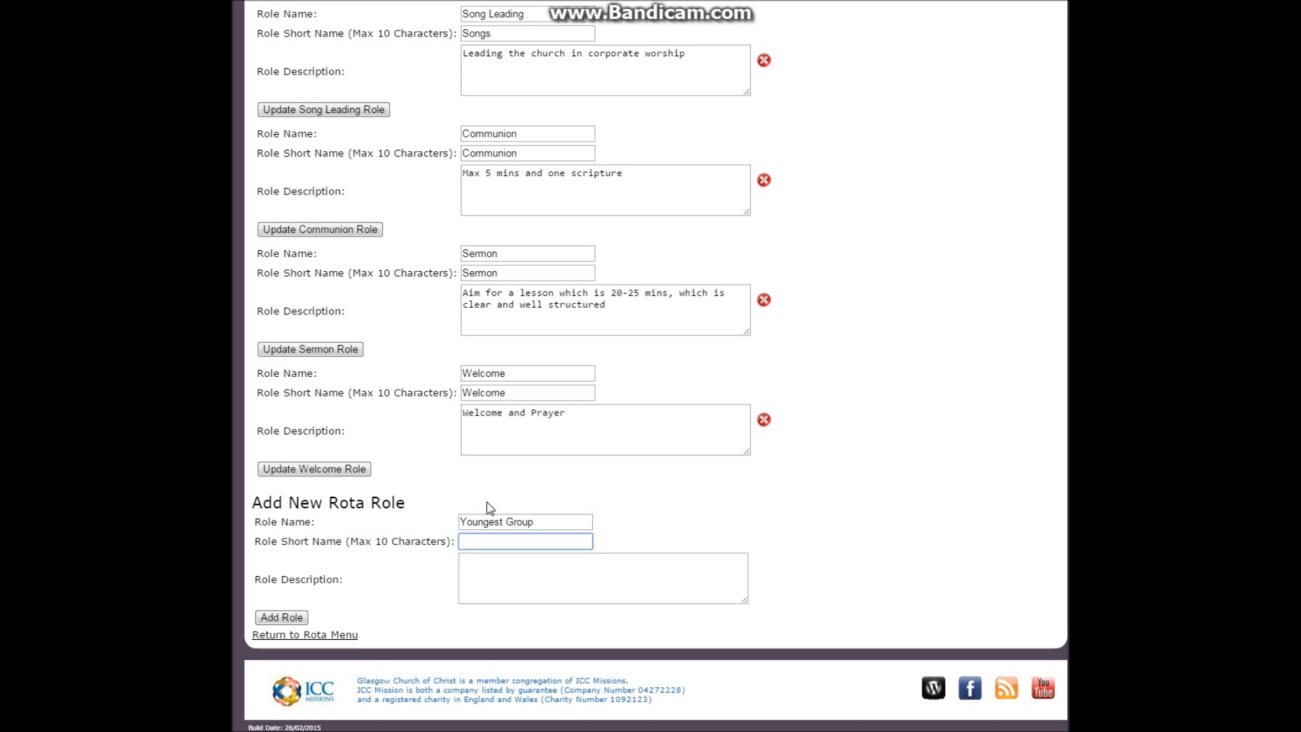
text(Youngest)
key(Tab)
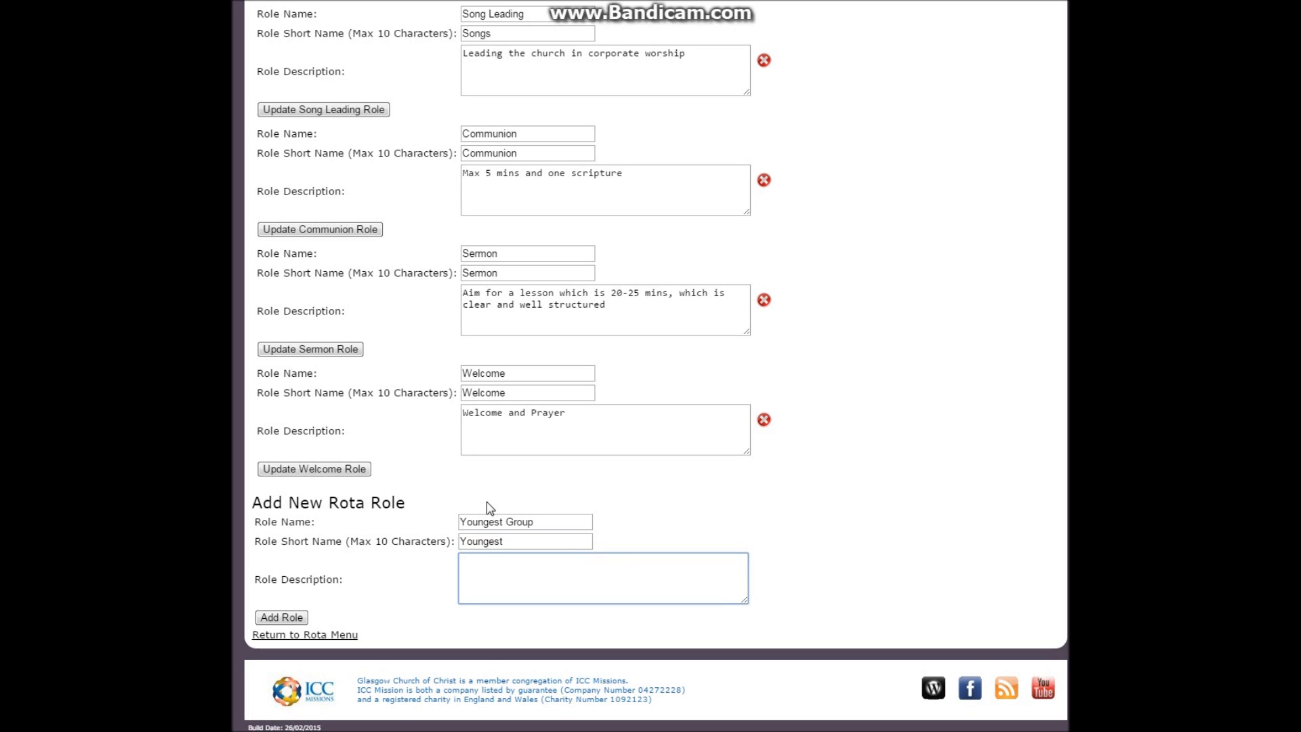
Describe the new role as "Kingdom Kids role for School years 2 and 3" and add it
text(S)
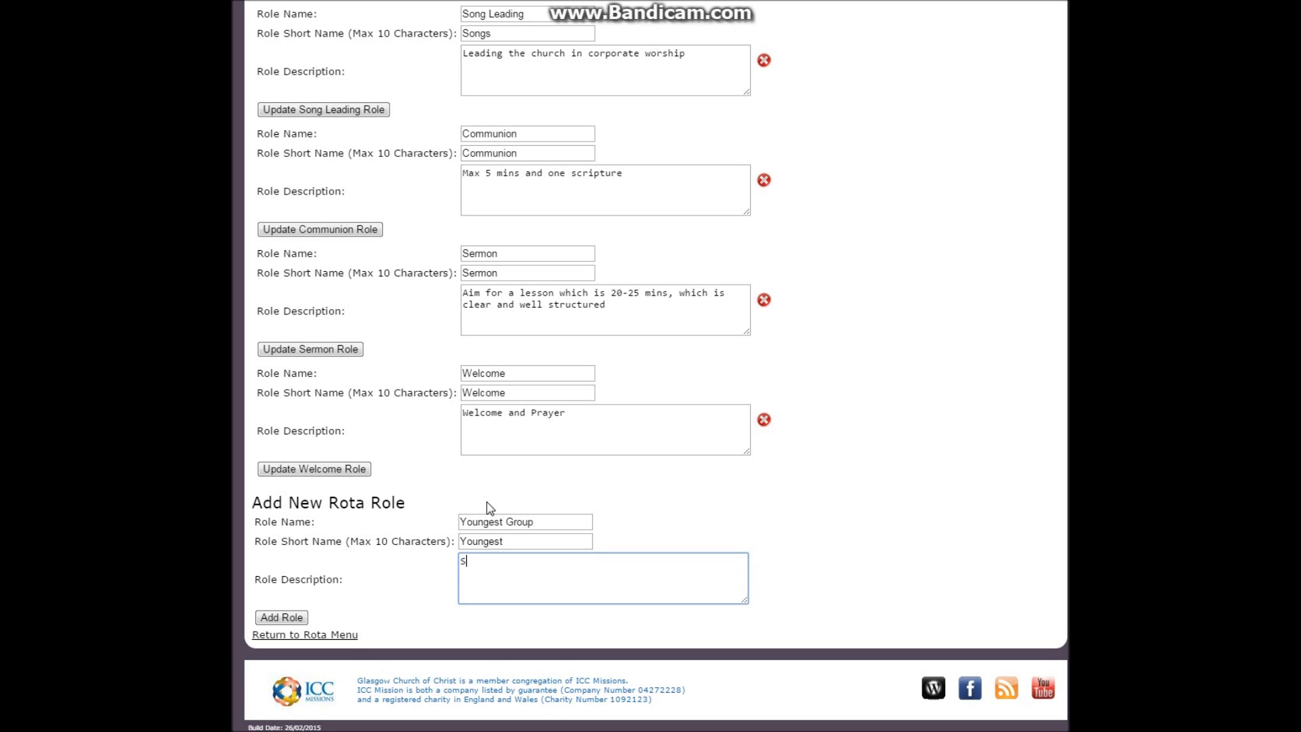
key(BackSpace)
text(Kingo)
key(BackSpace)
text(Dom)
key(BackSpace)
key(BackSpace)
key(BackSpace)
text(dom Kids role for School years )
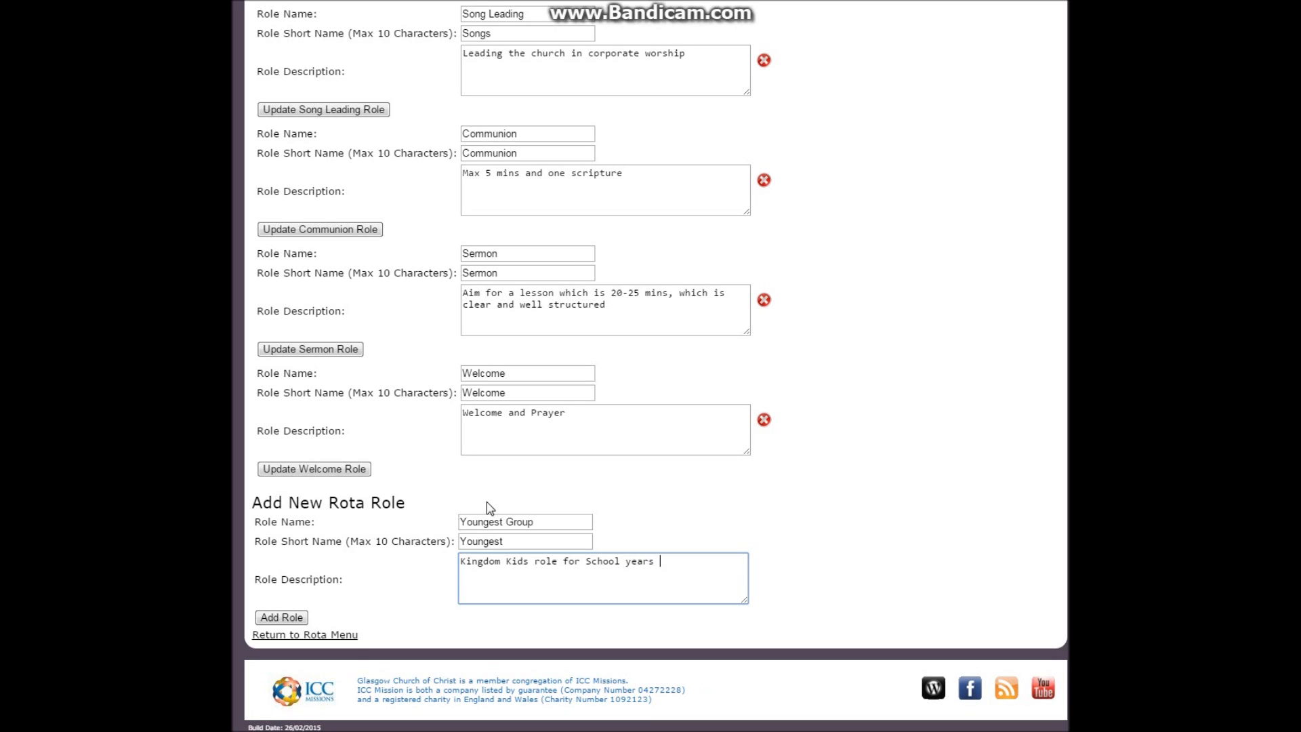
text(2 and 3)
click(292, 615)
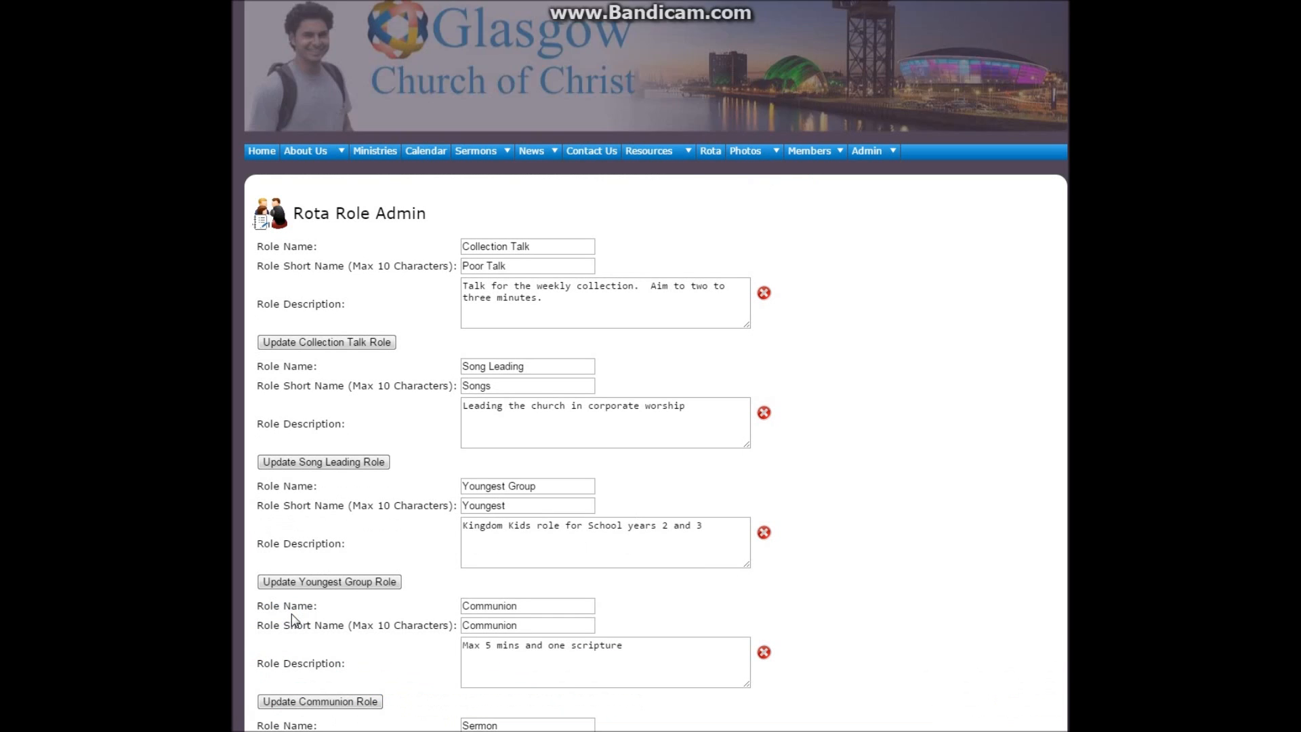
Fill in another new rota role with the name "Middle Group" and short name "Middle"
scroll(345, 607, down, 5)
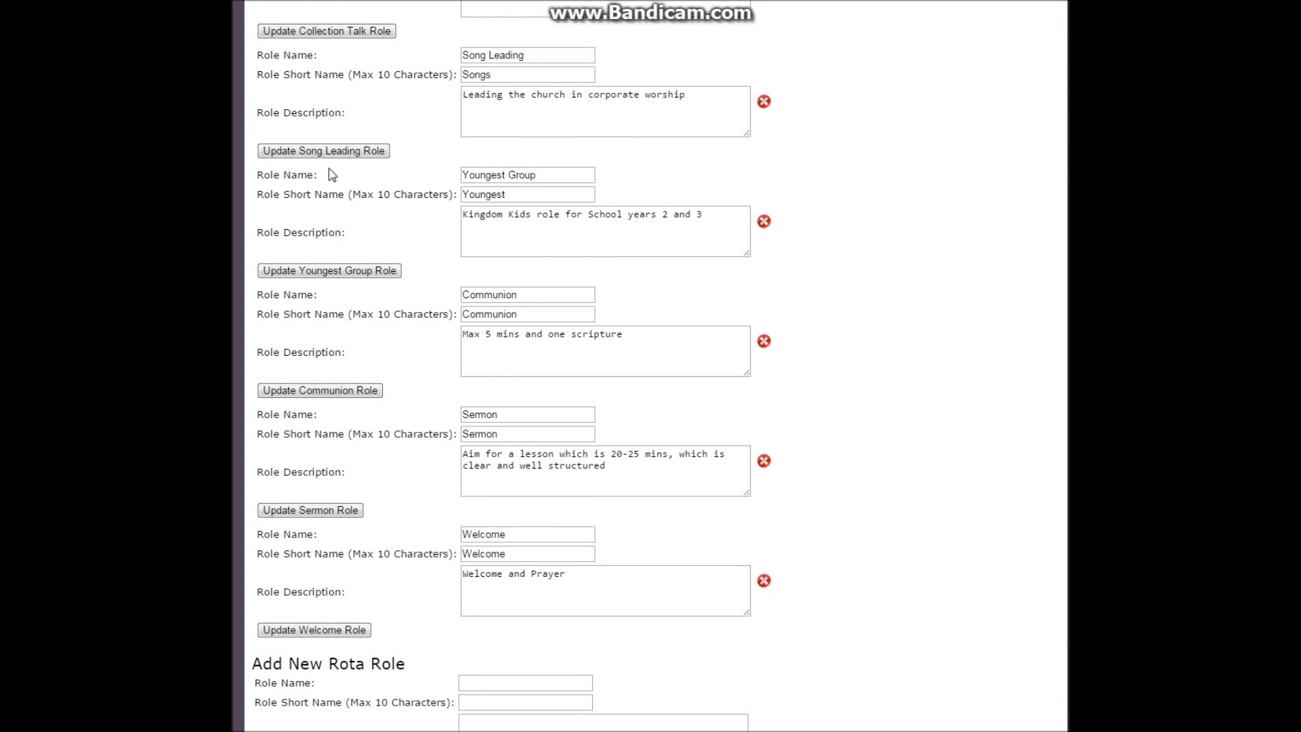
scroll(440, 403, down, 3)
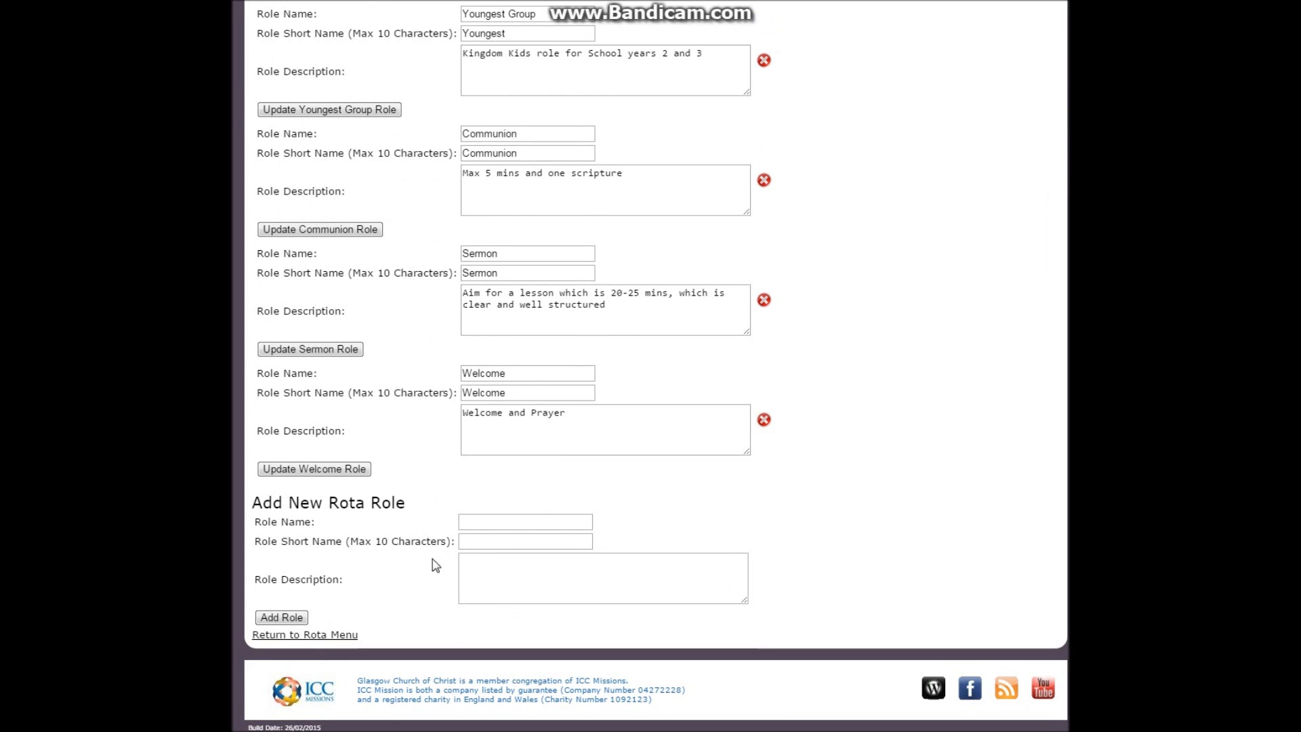
click(501, 521)
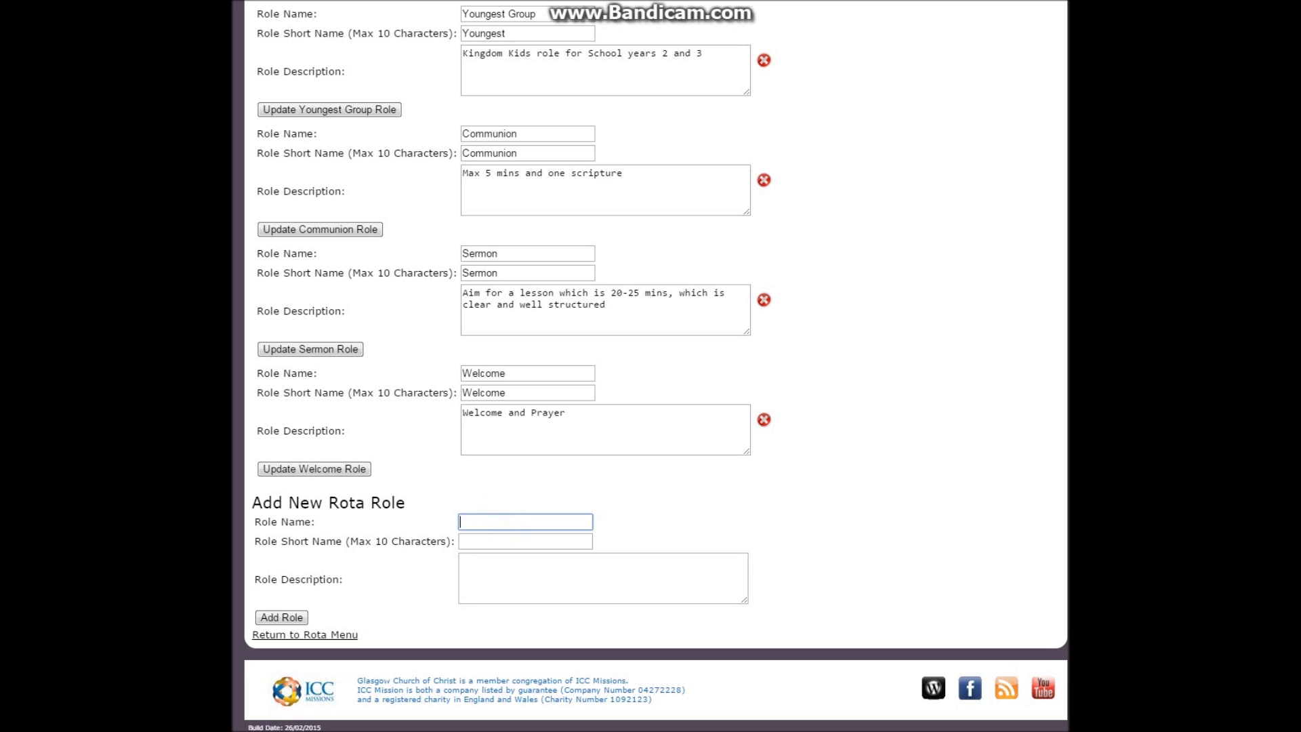
text(Middle Group)
key(Tab)
text(Middle)
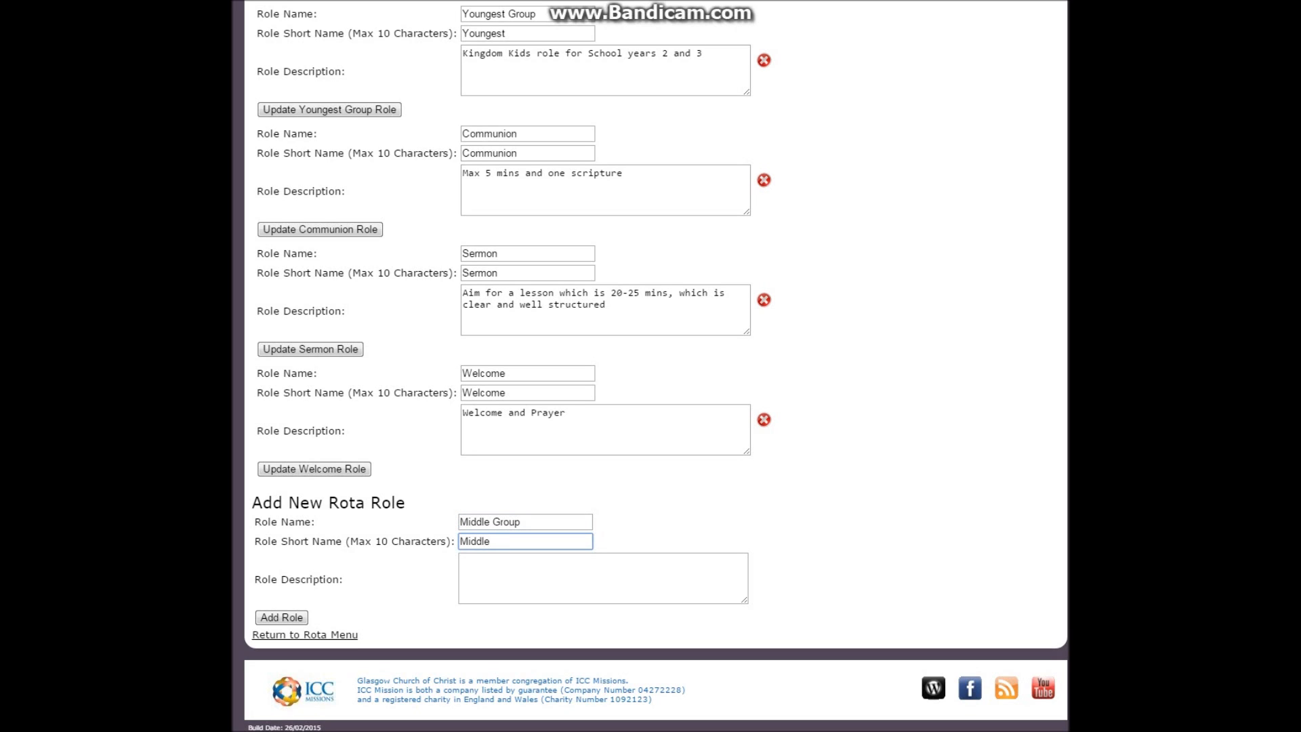
key(Tab)
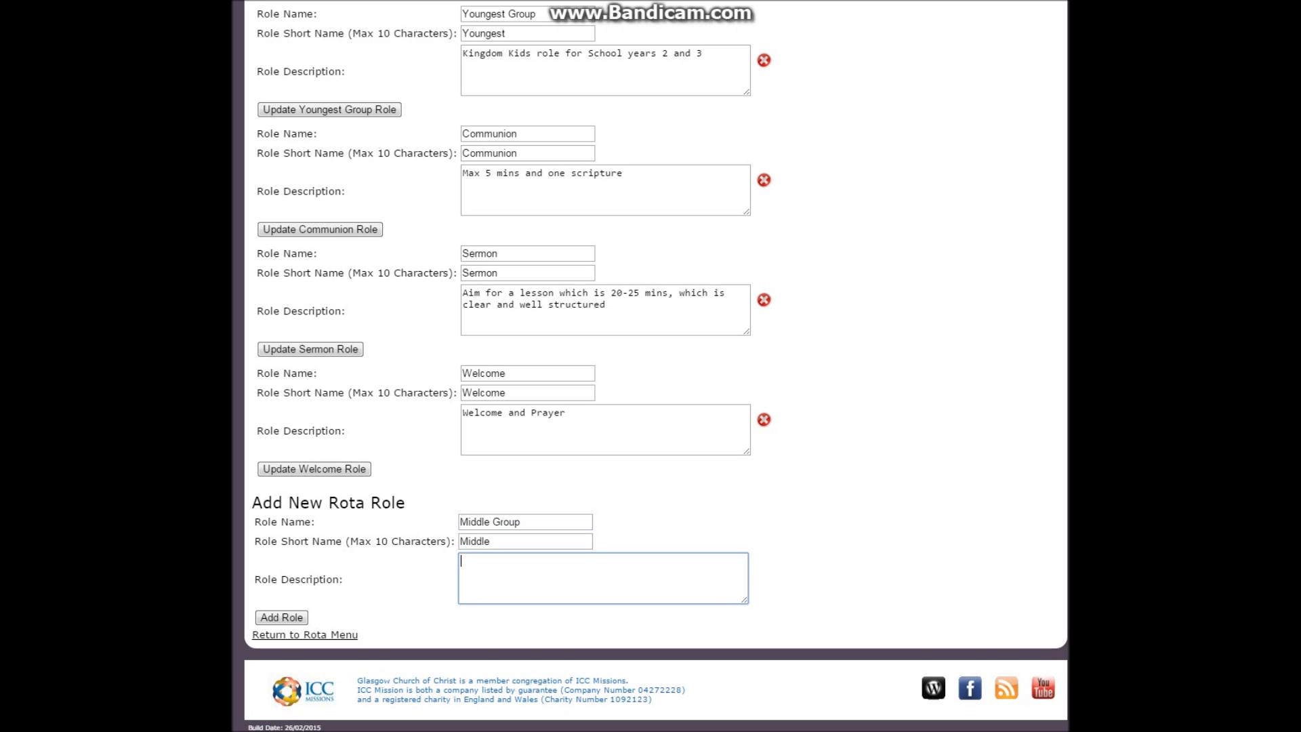
Describe the Middle Group role as "Kingdom Kids role for School years 4 and 5" and add it
text(K)
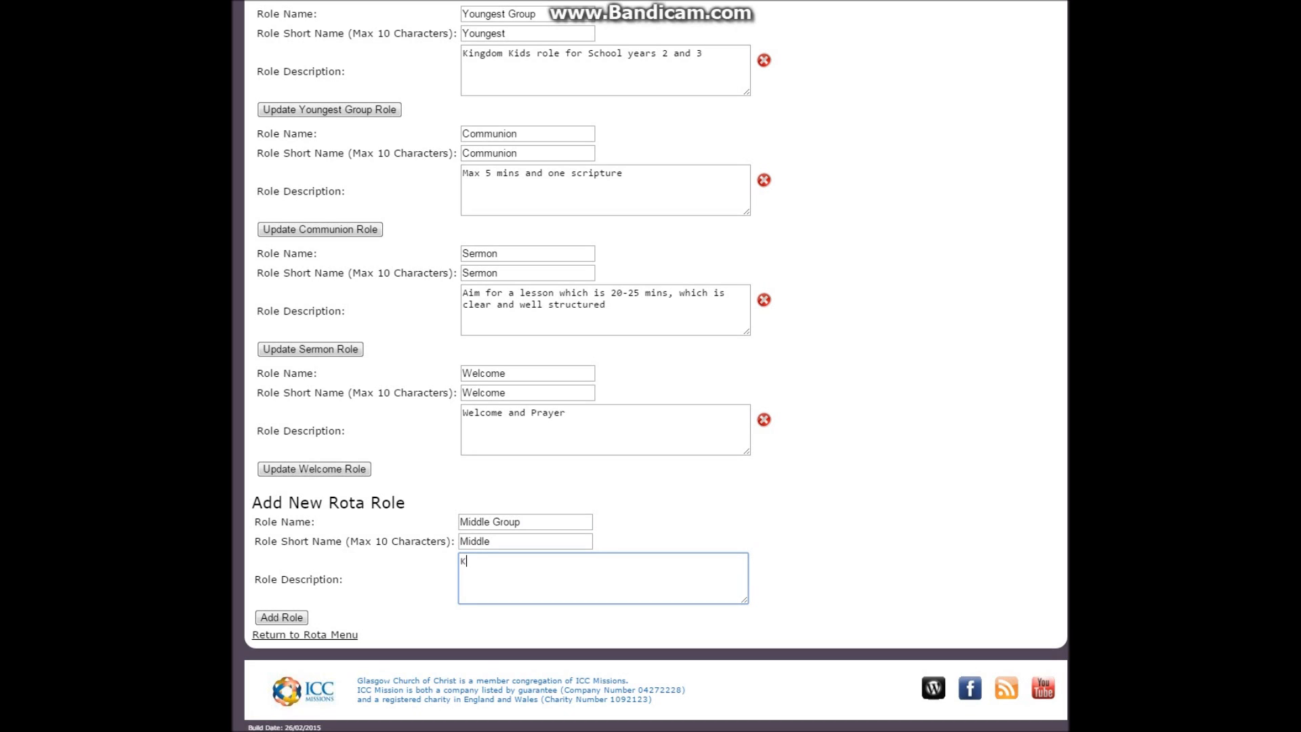
text(ingdom Kids role for School yuea)
key(BackSpace)
key(BackSpace)
key(BackSpace)
text(ear)
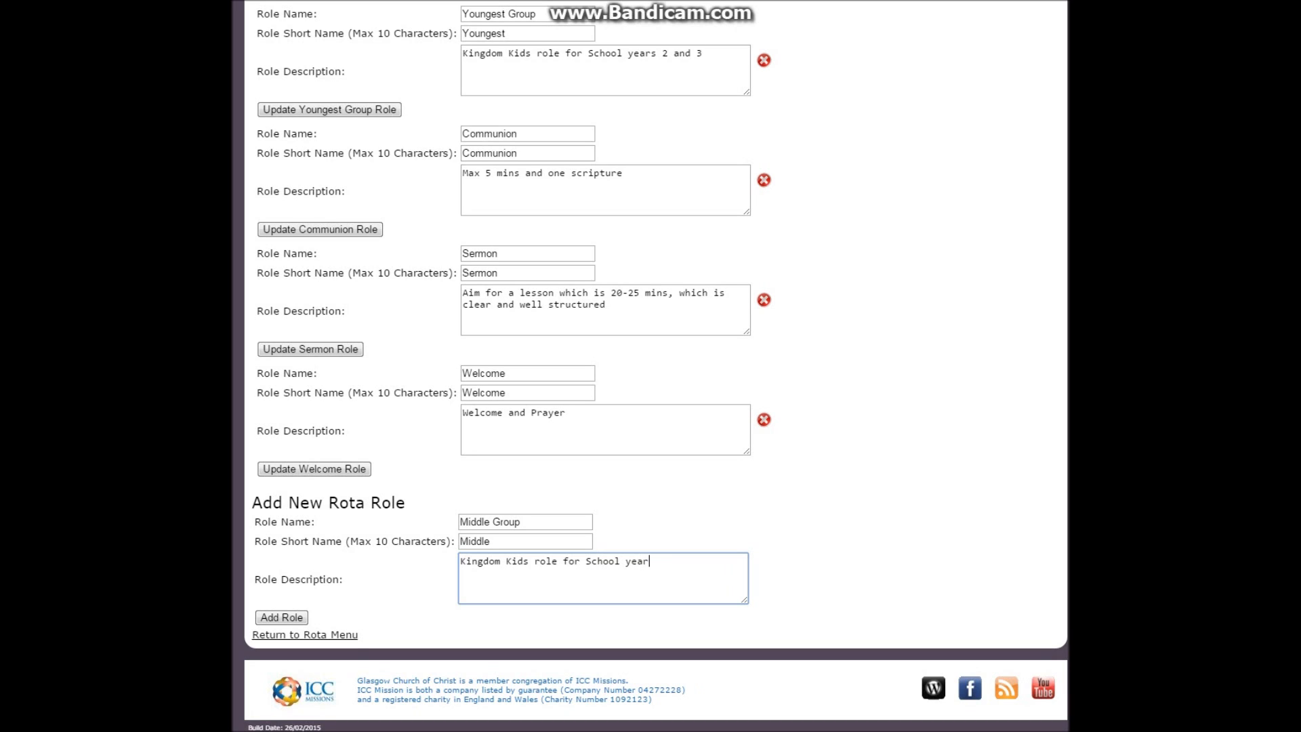
text(s 4 and 5)
click(290, 618)
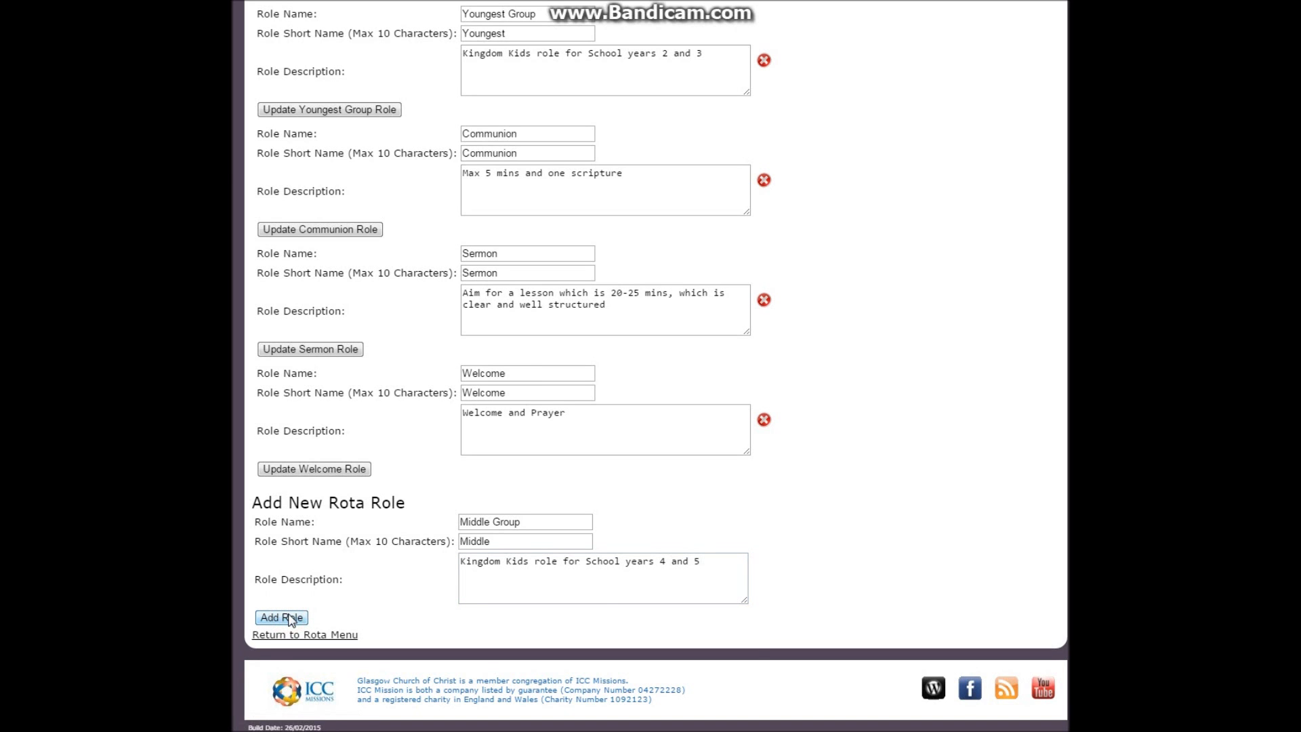
Fill in a third new rota role with the name "Eldest Group" and short name "Eldest"
scroll(292, 619, down, 8)
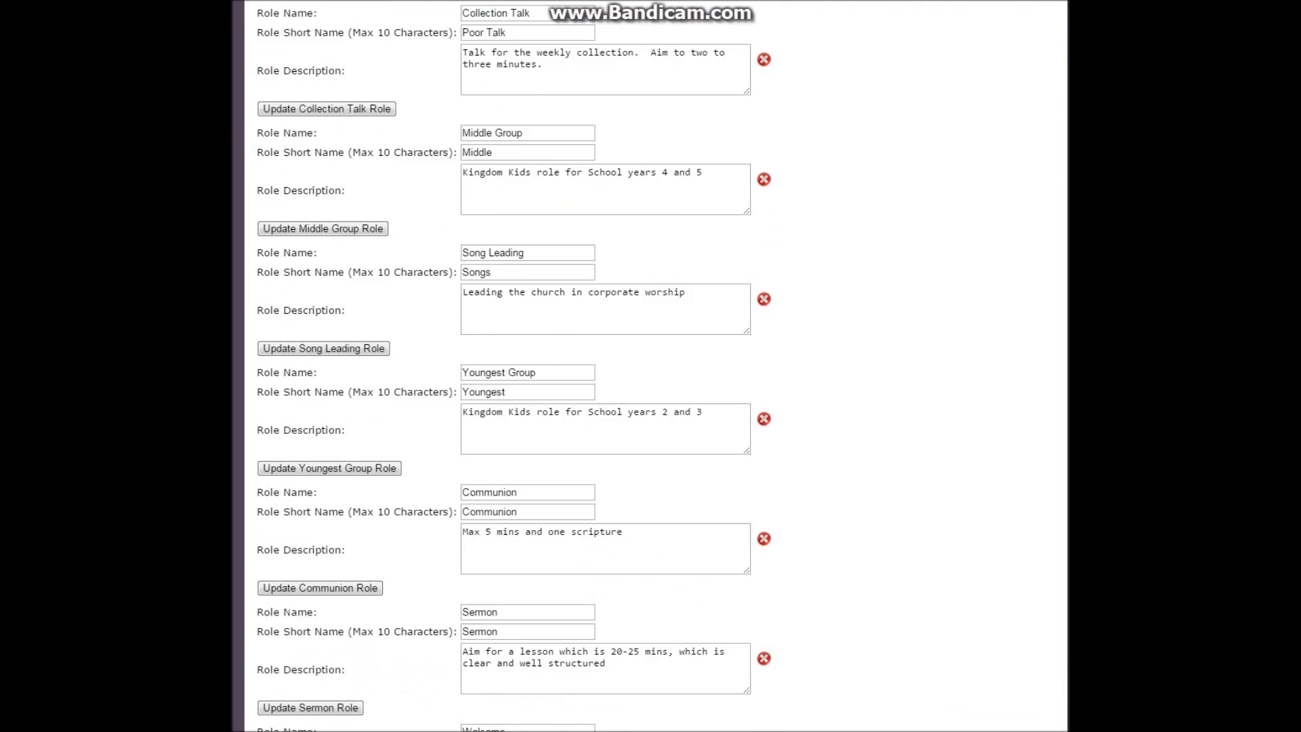
click(479, 569)
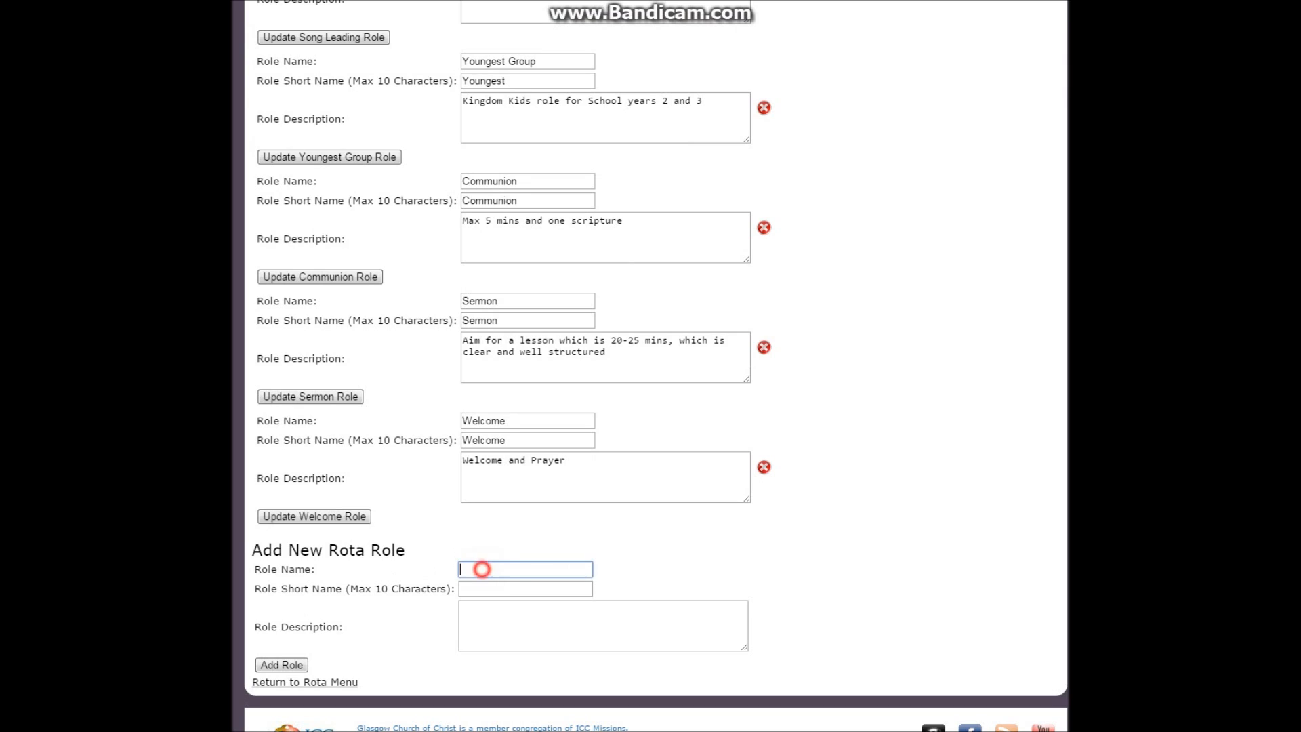
text(Eldest Group)
key(Tab)
text(Eldest)
key(Tab)
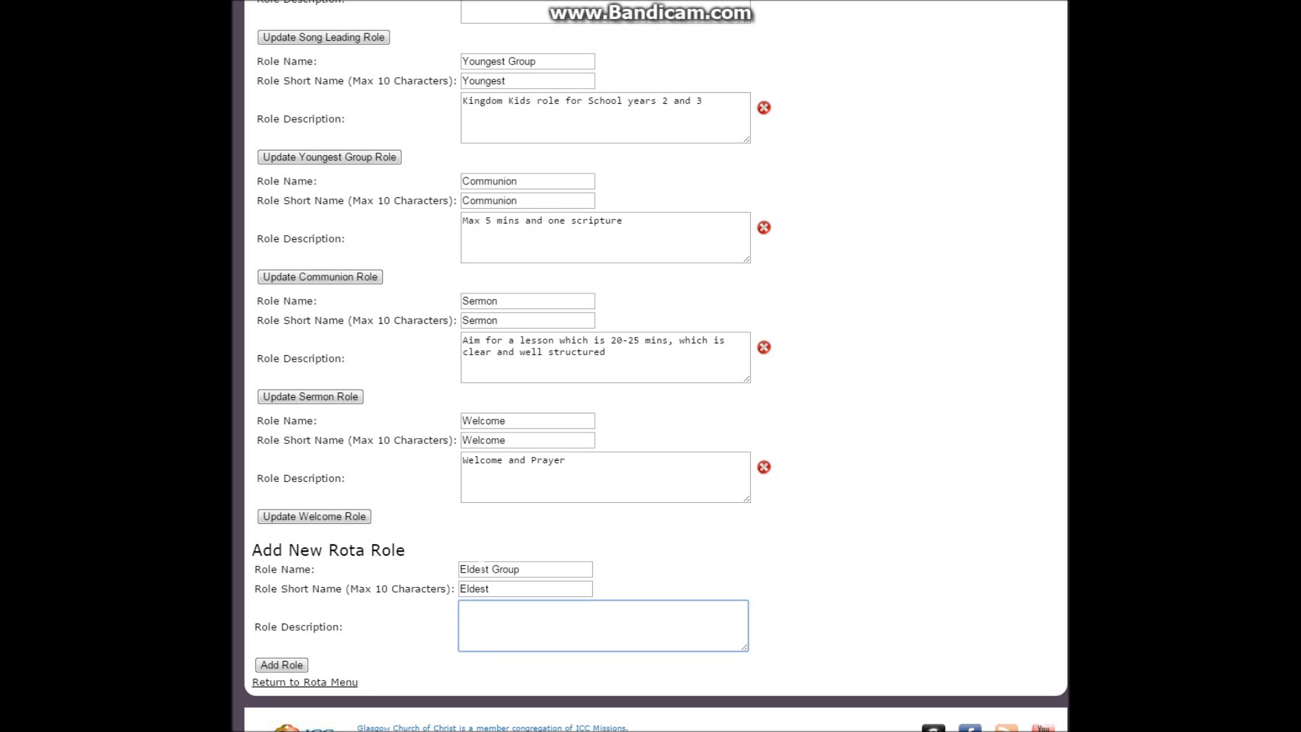
Describe the Eldest Group role as "Kingdom Kids role for Preteen children" and add it
text(Kingdon Kids)
key(Delete)
text(m)
key(End)
text(role for Preteen children)
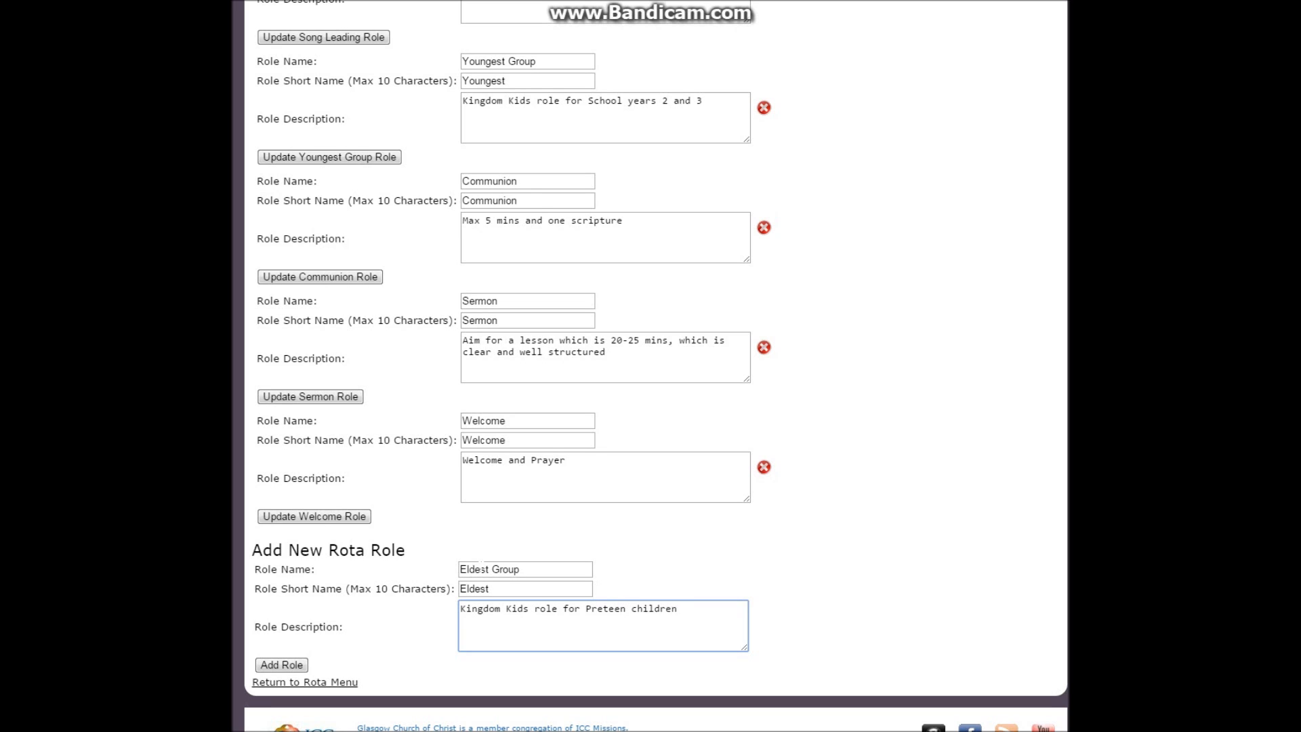
click(272, 667)
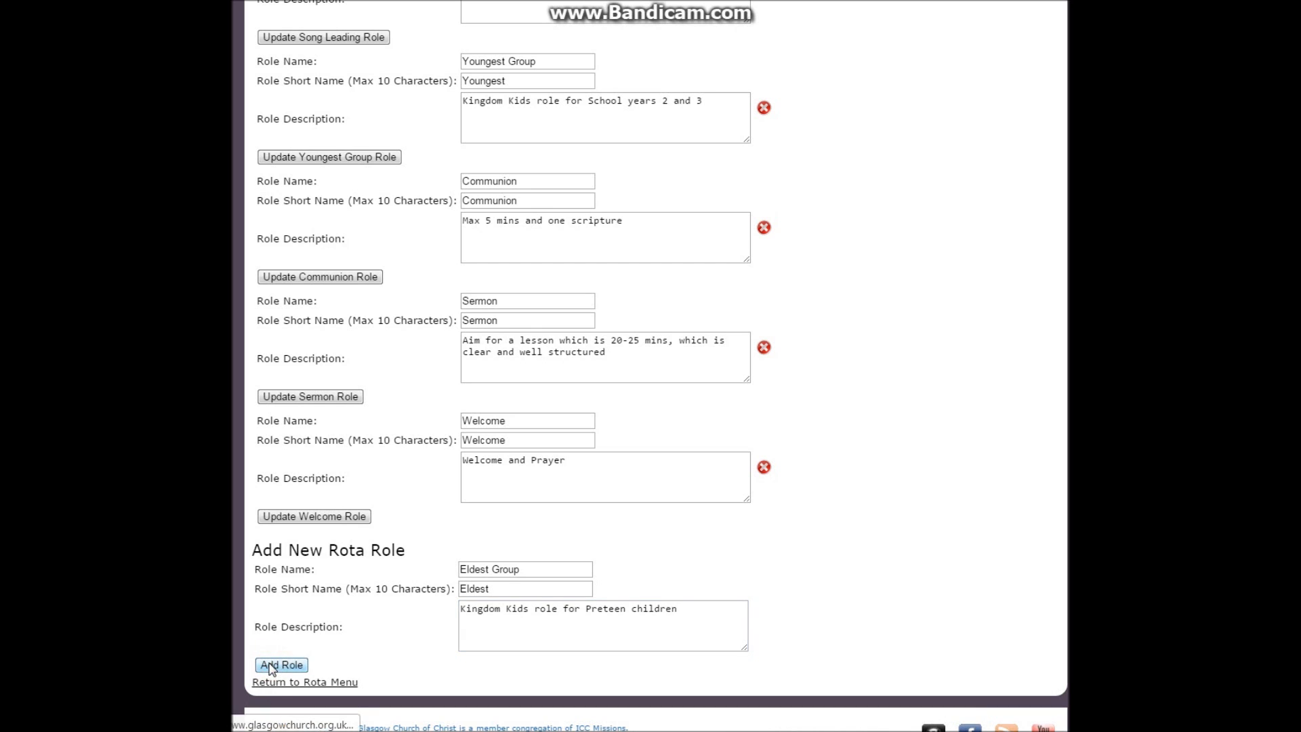
Return to the Rota Menu and start a new rota named "Kingdom Kids" with the description "Children Ministry Rota"
scroll(328, 592, down, 5)
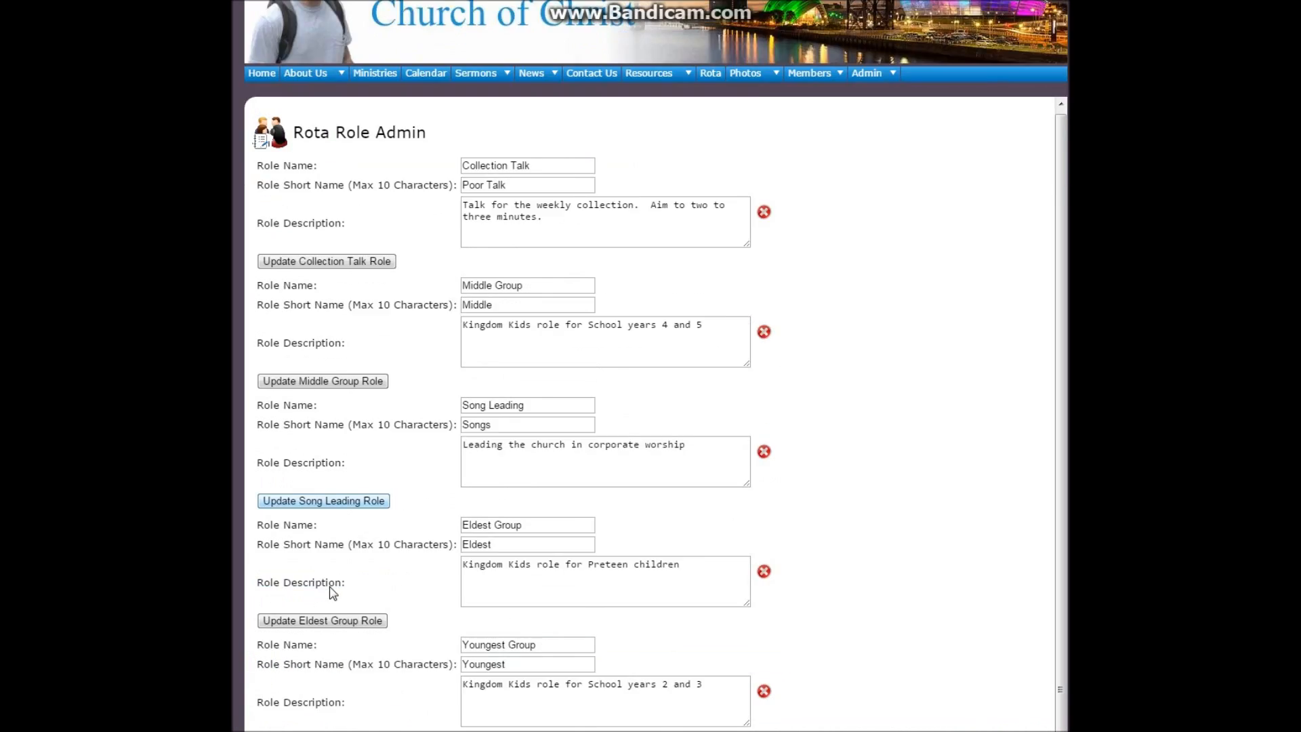
scroll(330, 602, down, 4)
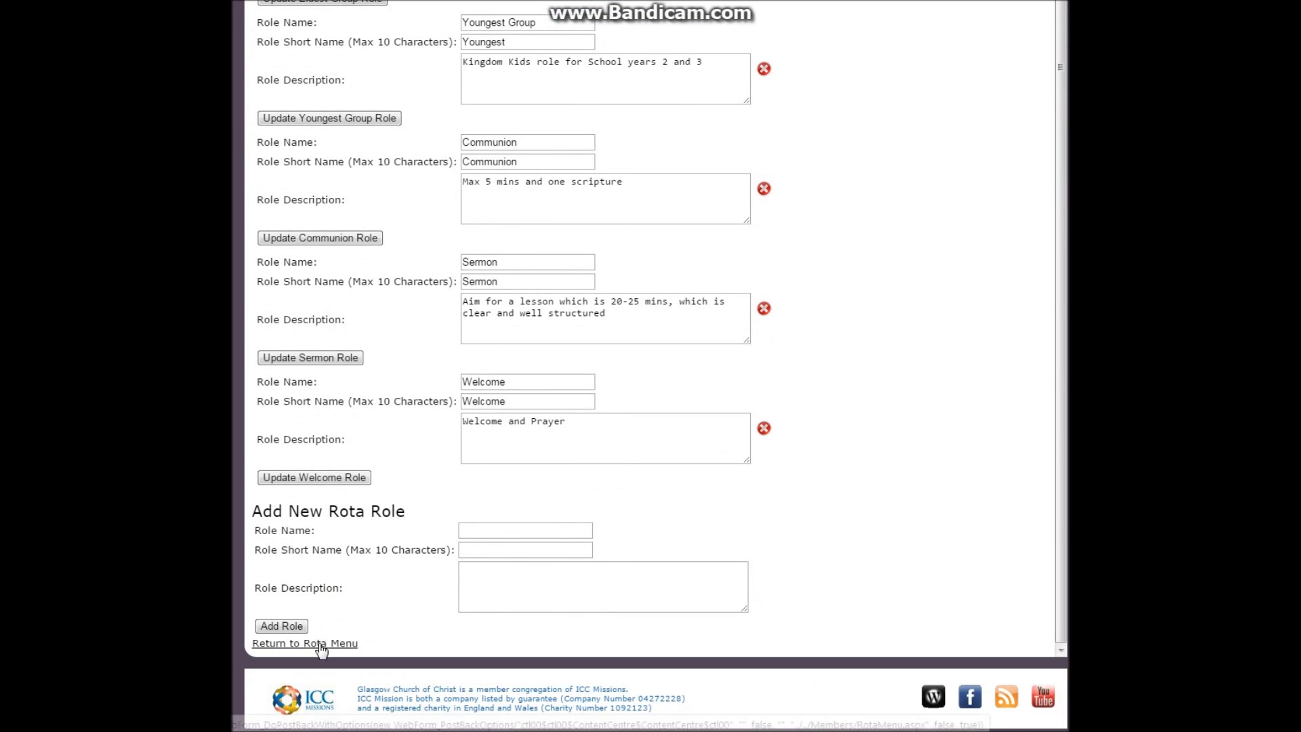
click(321, 644)
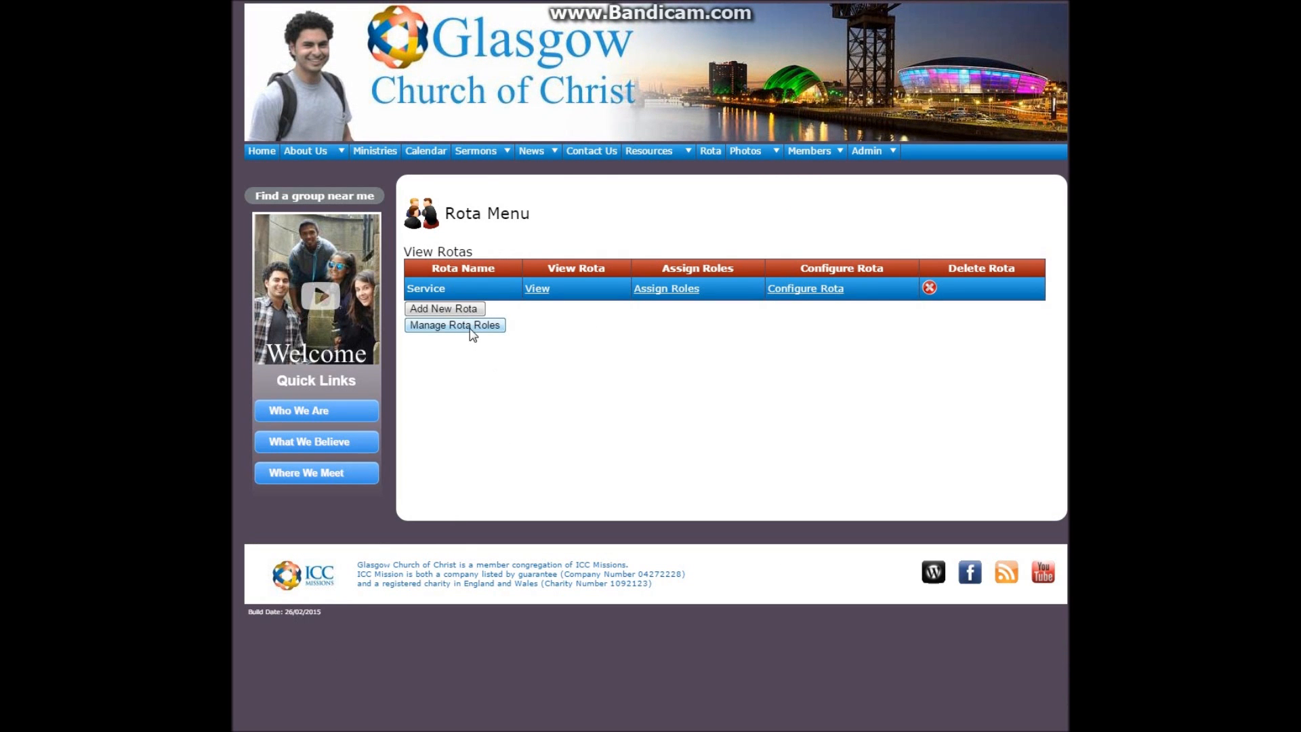
click(446, 307)
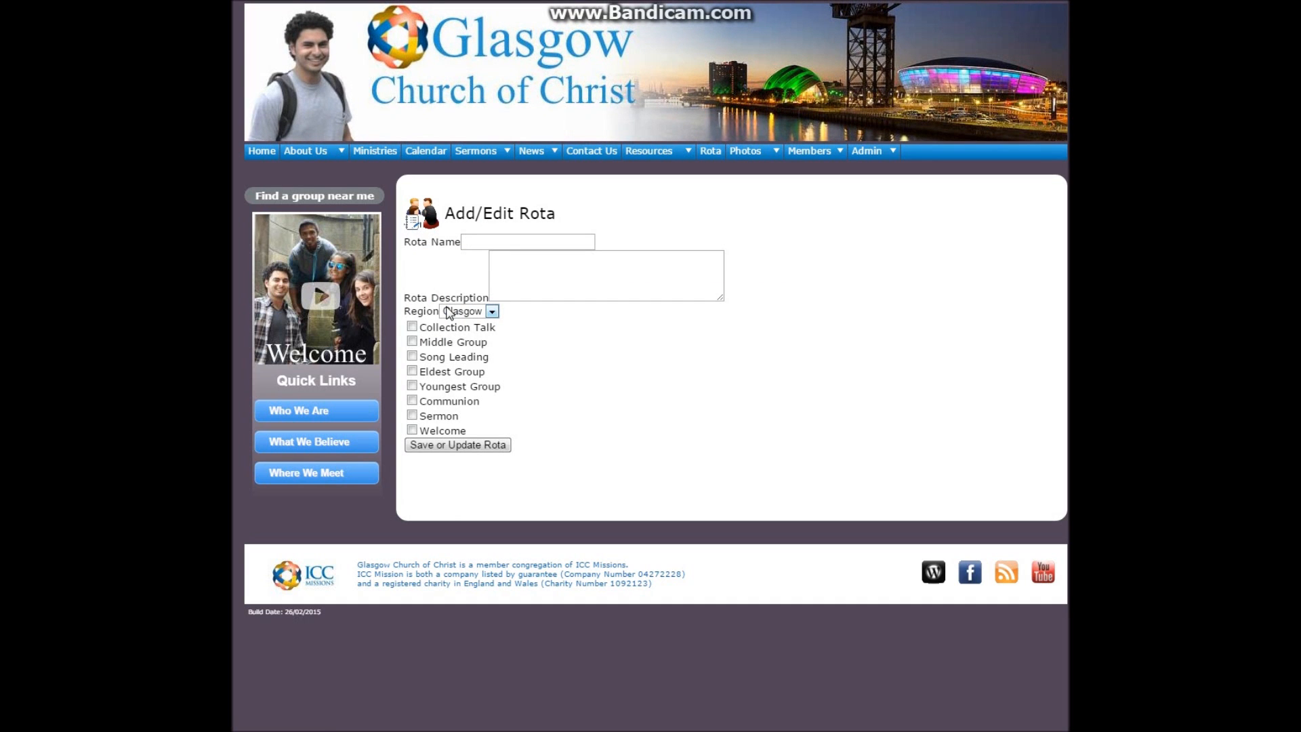
click(495, 241)
text(Kingdom Kids)
click(516, 274)
text(Ch)
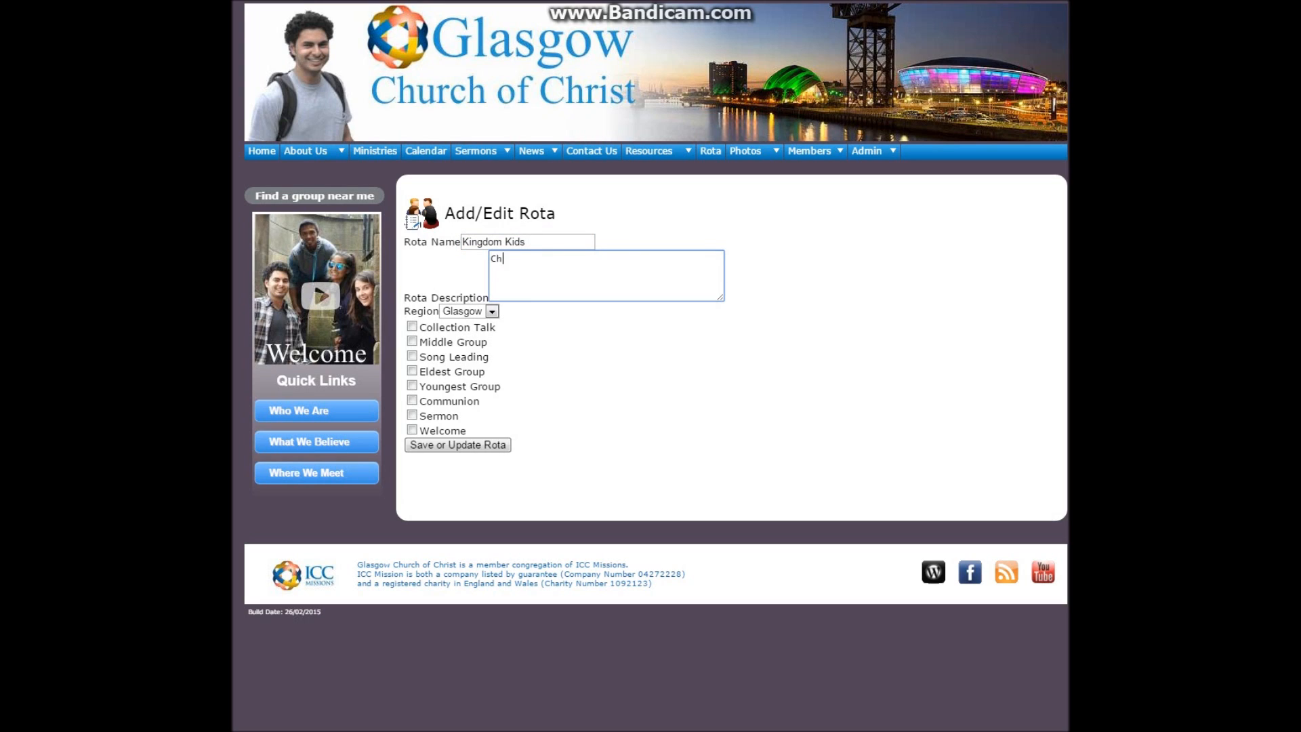
text(ildren Ministry Rota)
Include the Eldest Group, Middle Group and Youngest Group roles in the Kingdom Kids rota and save it
click(412, 371)
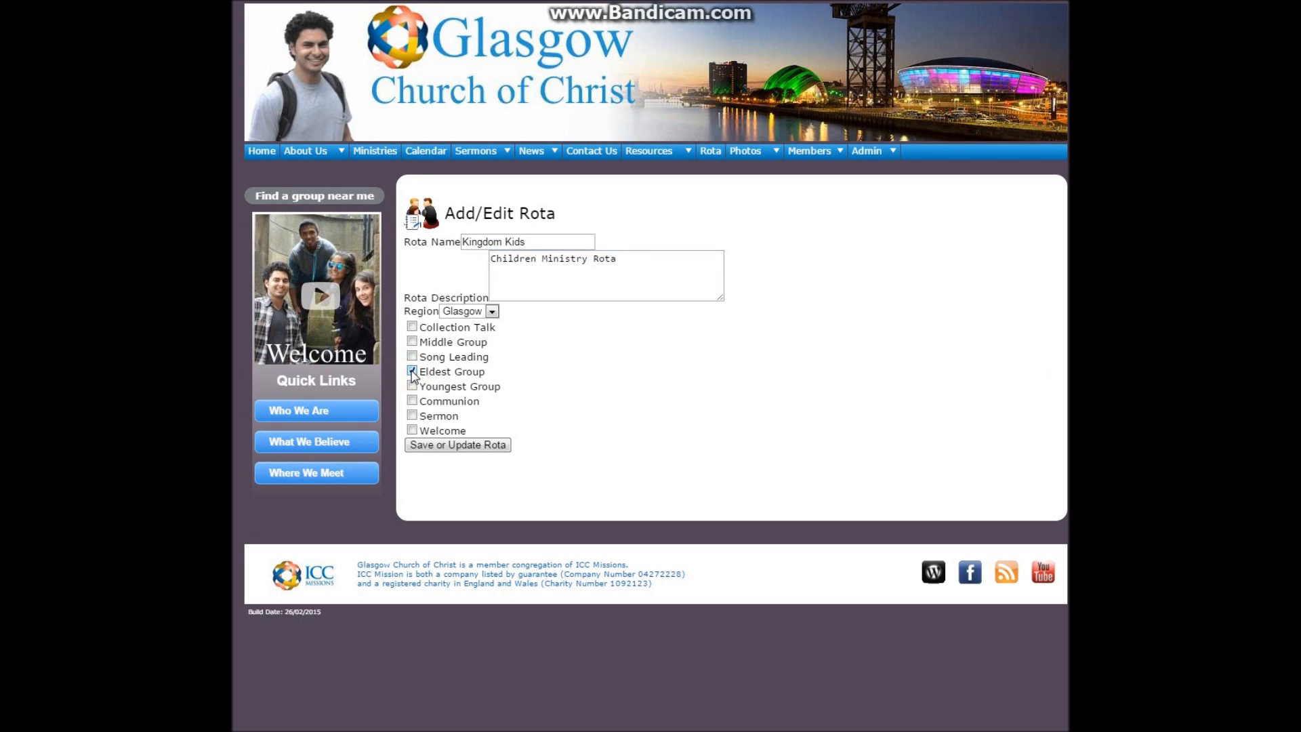
click(412, 340)
click(412, 385)
click(488, 311)
click(489, 311)
click(483, 445)
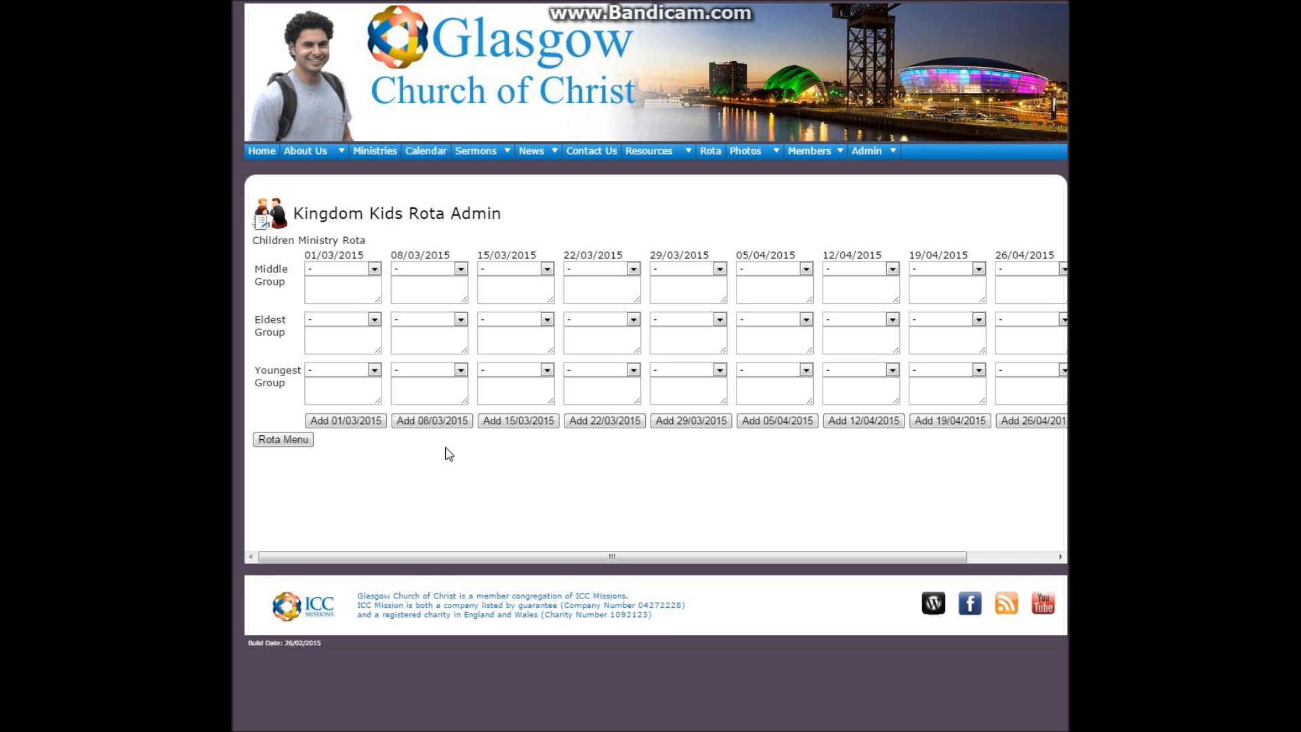
Assign a member to the Middle Group role for 01/03/2015 and start a note in that slot
click(378, 271)
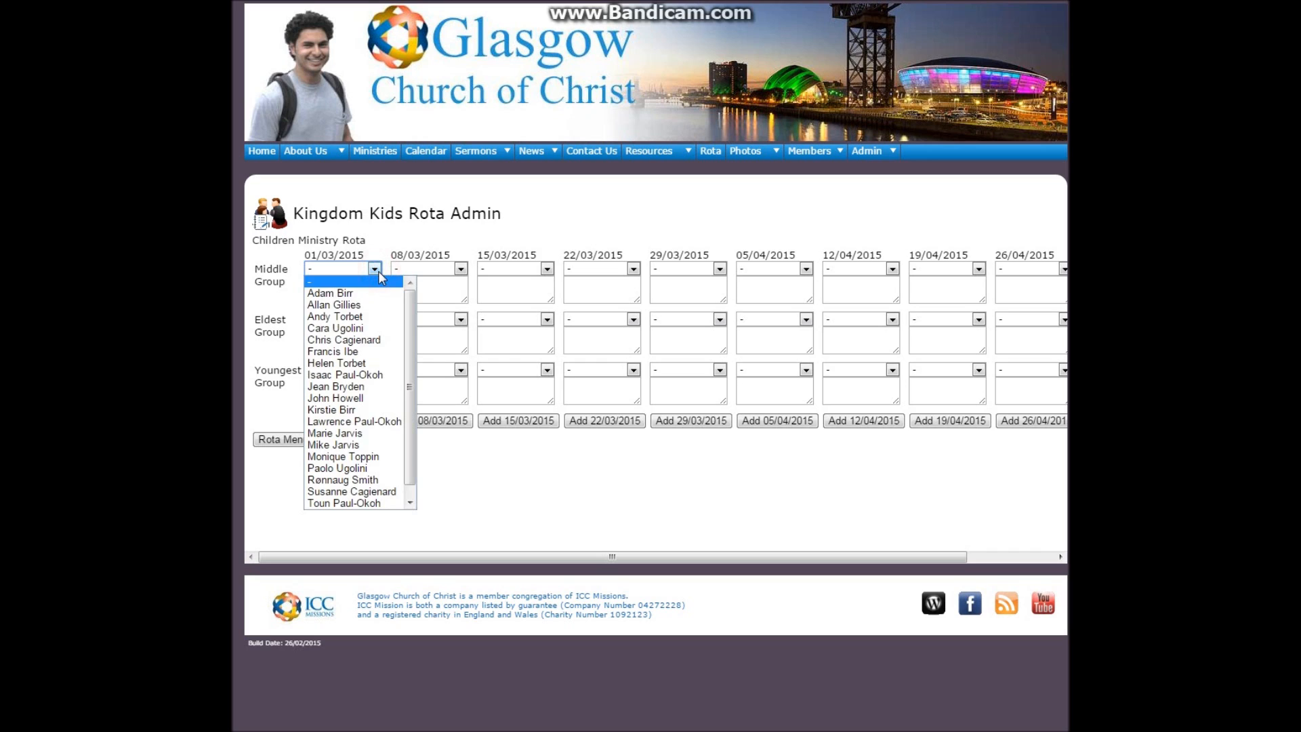
click(359, 444)
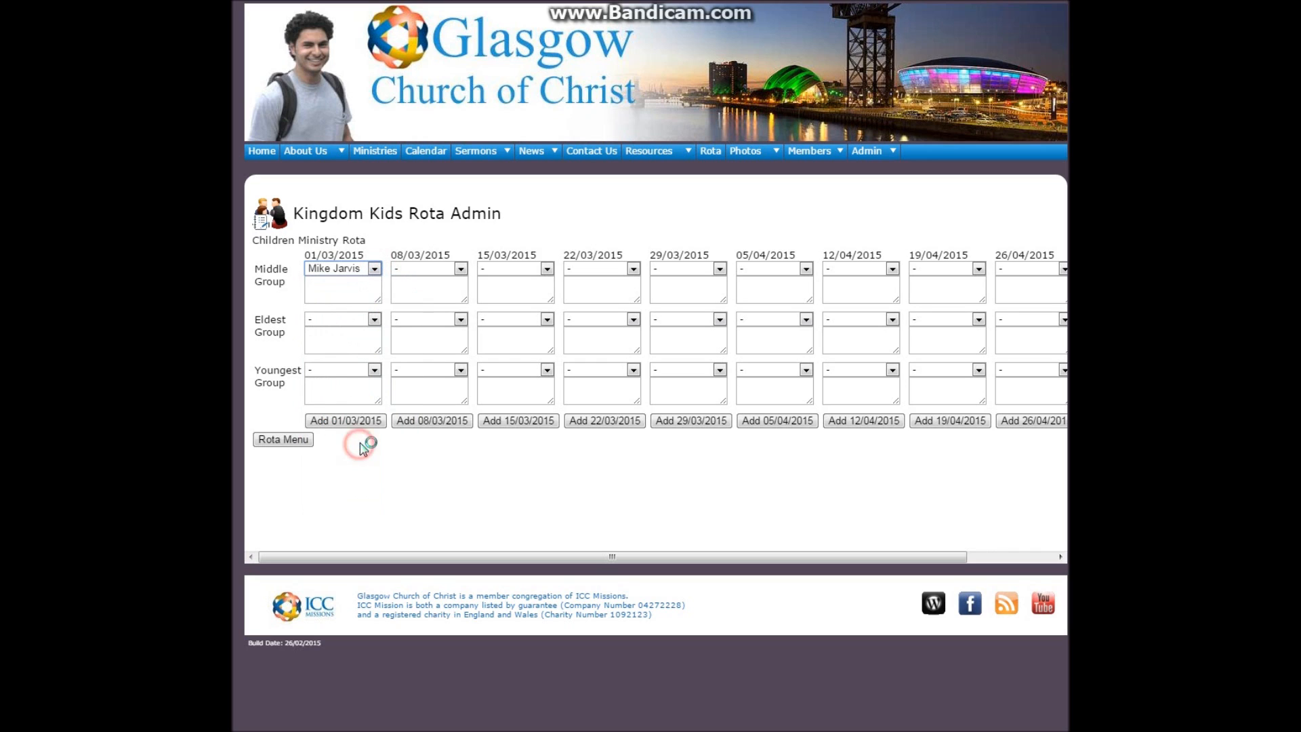
click(329, 285)
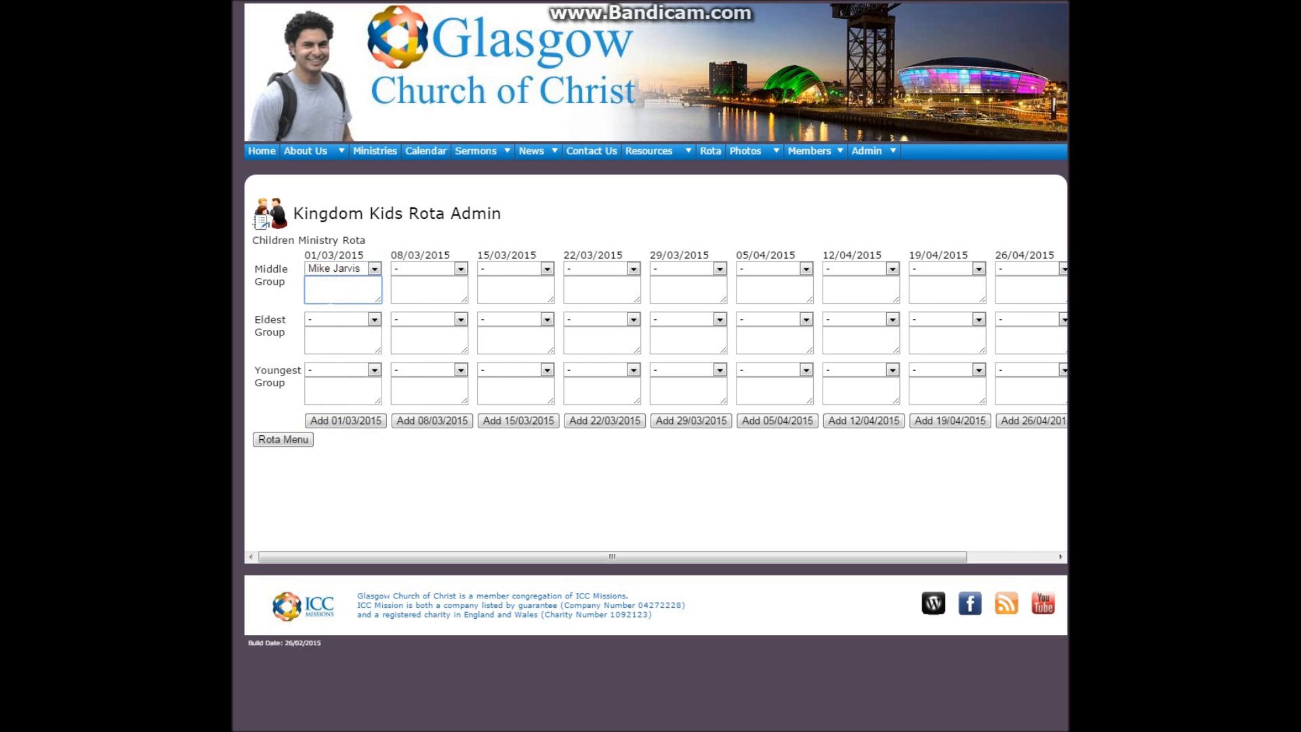